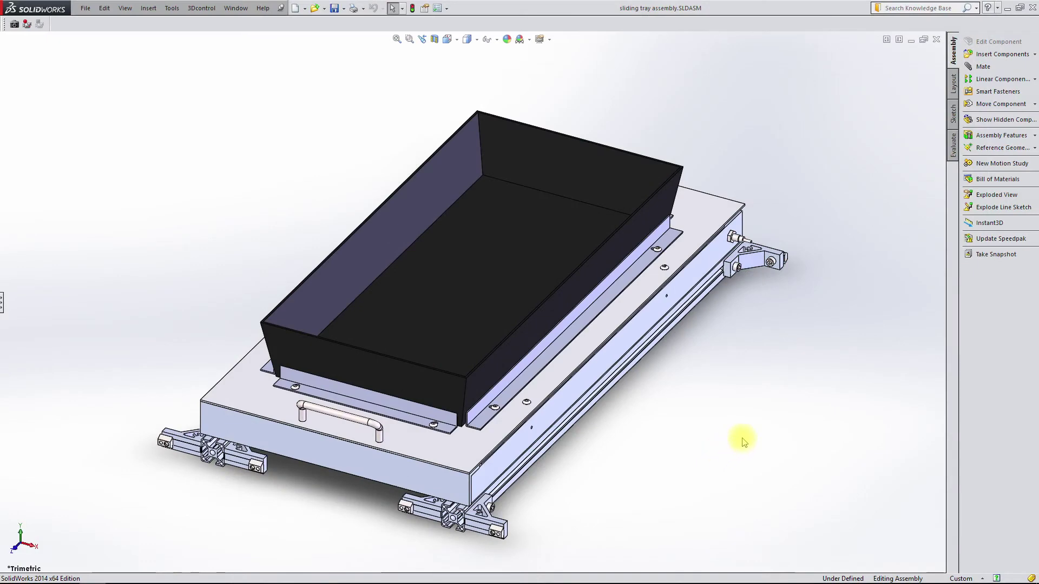
# Show the assembly from the back and box-select the tray, top plate and slide components above the extrusion frame
pyautogui.rightClick(723, 464)
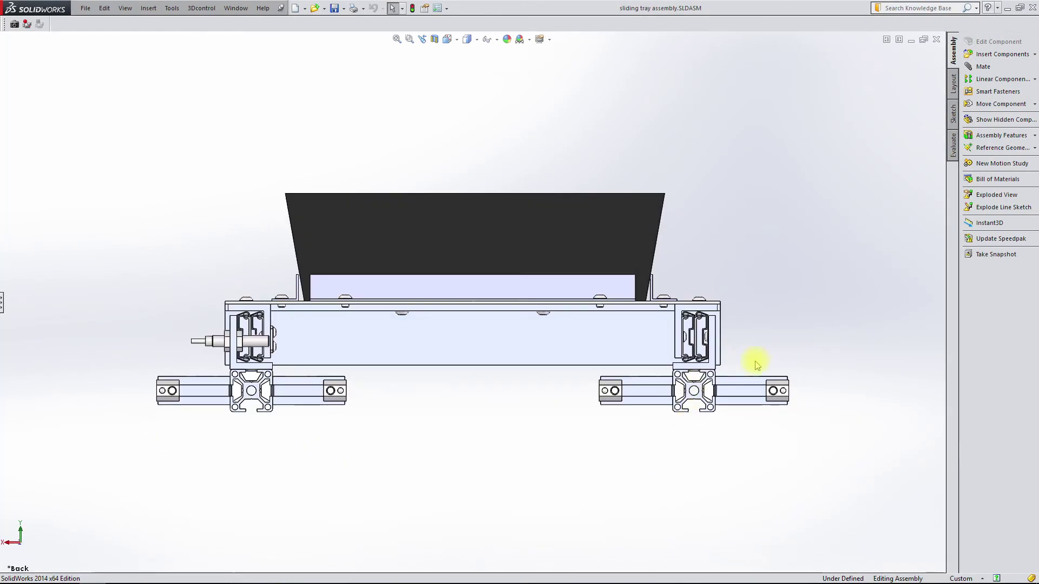
pyautogui.moveTo(756, 366); pyautogui.dragTo(176, 114)
pyautogui.hotkey('ctrl', '7')
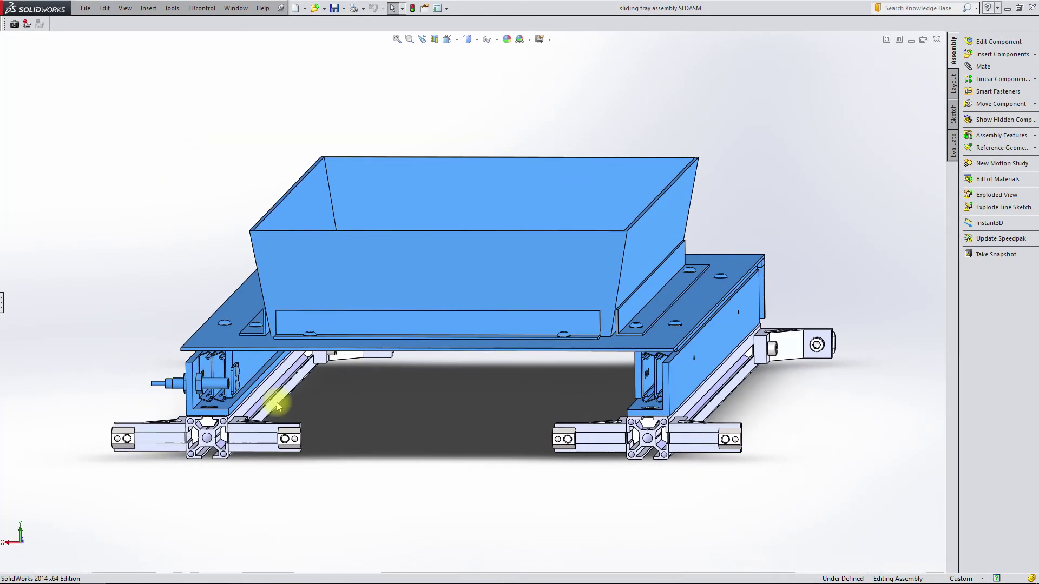
pyautogui.hotkey('ctrl', '2')
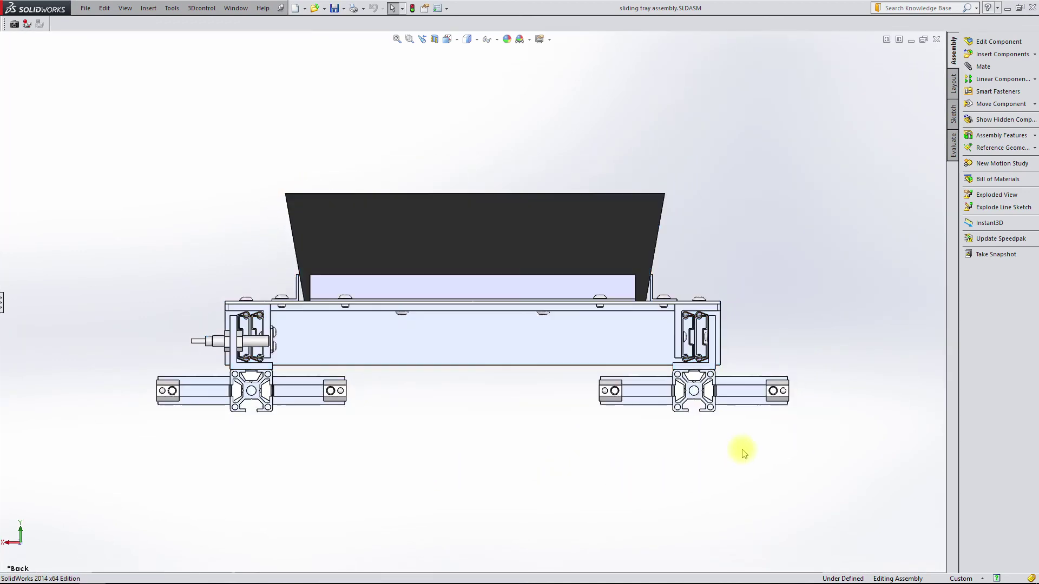
# Box-select the lower extrusion rails and their feet, inspect the rail end near the sensor, and clear the selection
pyautogui.moveTo(651, 426); pyautogui.dragTo(218, 379)
pyautogui.moveTo(151, 379); pyautogui.dragTo(149, 378)
pyautogui.hotkey('ctrl', '7')
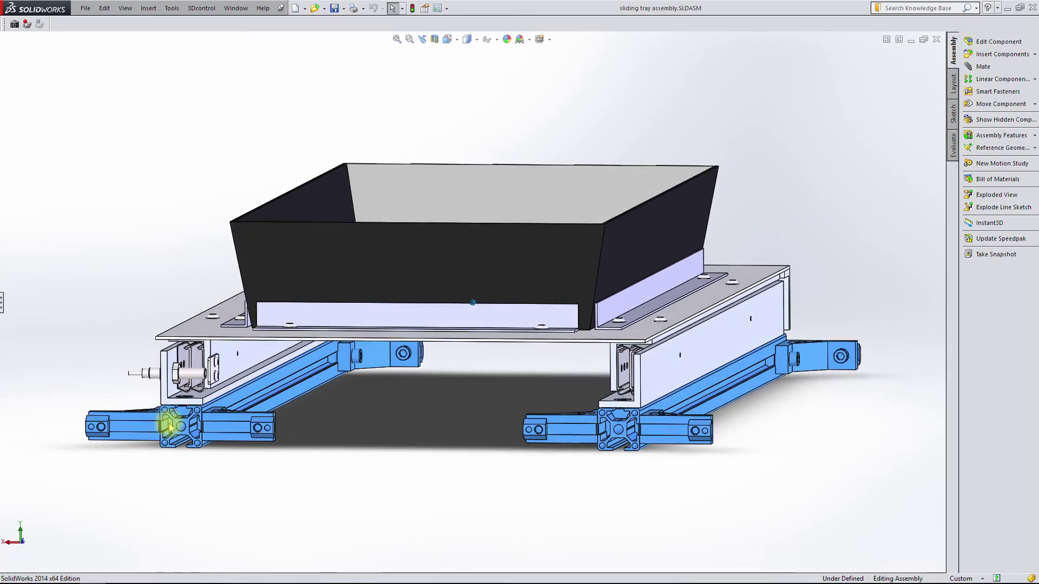
pyautogui.scroll(-10, 172, 423)
pyautogui.scroll(-3, 166, 246)
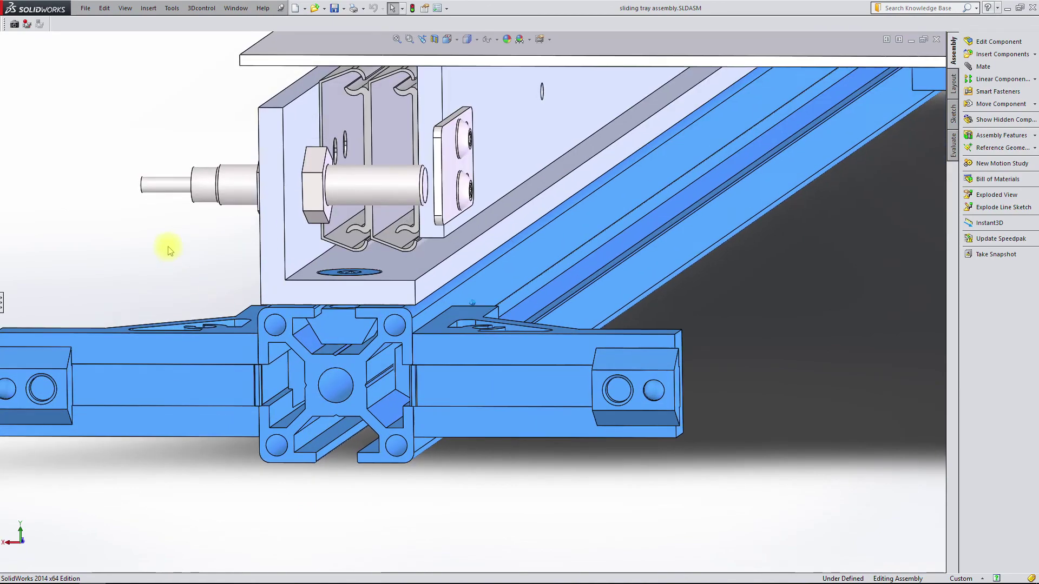
pyautogui.press('Escape')
# Inspect the T-slot nut and the drawer slide at the sensor-side rail end
pyautogui.scroll(-5, 381, 243)
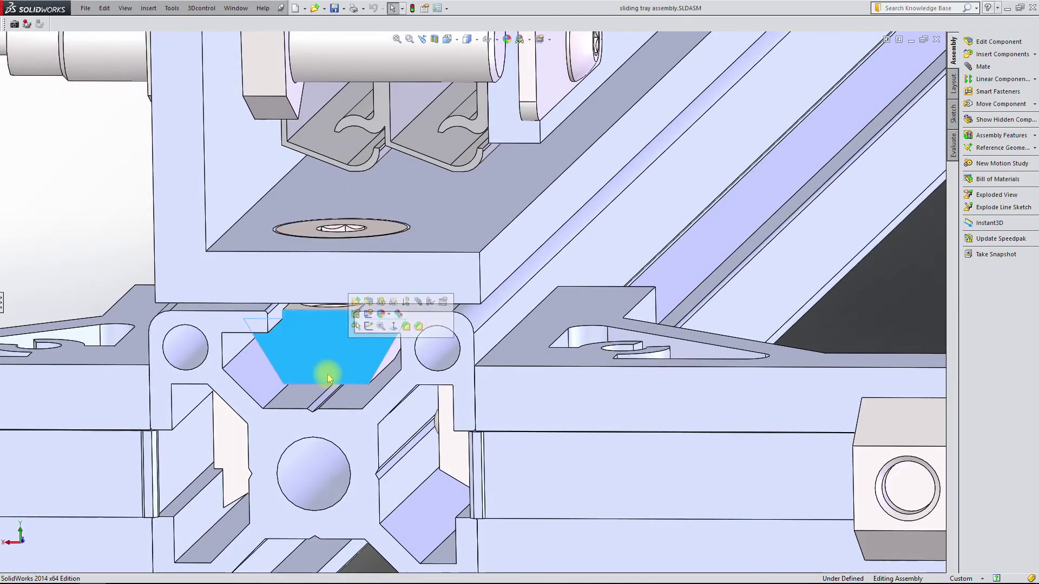
pyautogui.scroll(5, 428, 354)
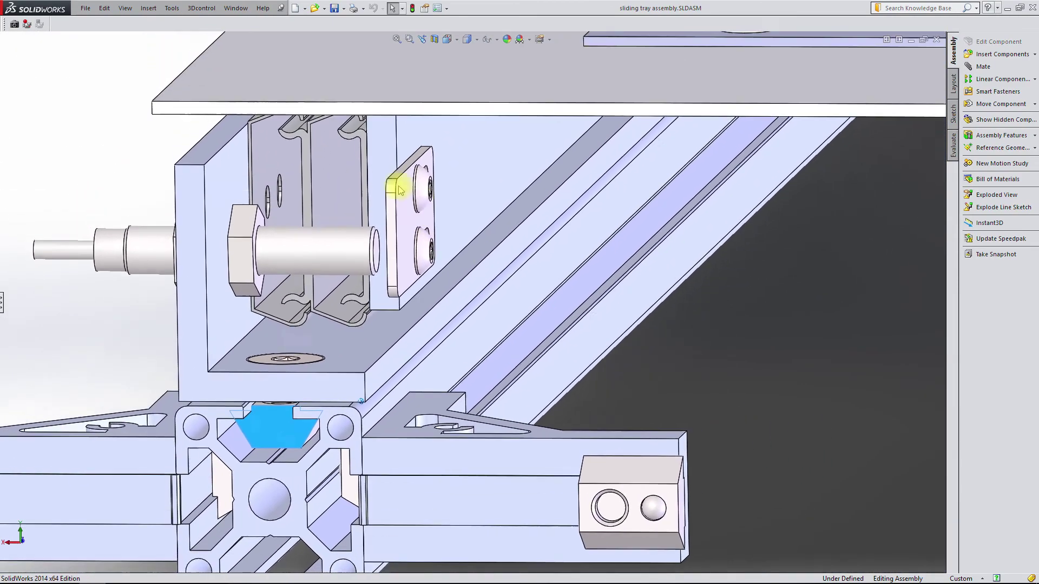
pyautogui.click(399, 190)
pyautogui.scroll(10, 373, 132)
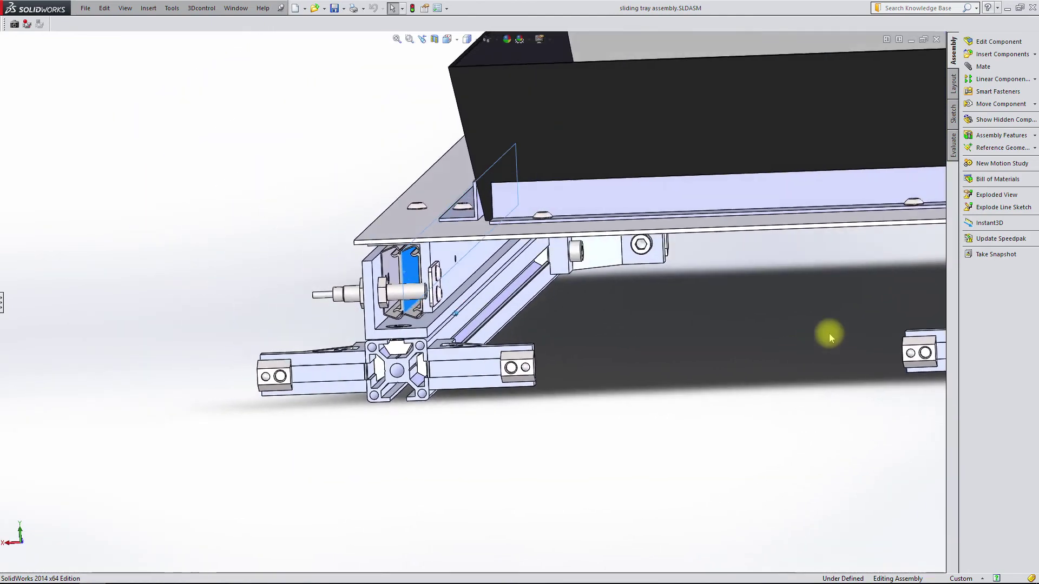
# Inspect the opposite rail end, highlighting its slide, inner angle, extrusion end face and the top plate edge
pyautogui.hotkey('ctrl', '1')
pyautogui.scroll(-5, 823, 348)
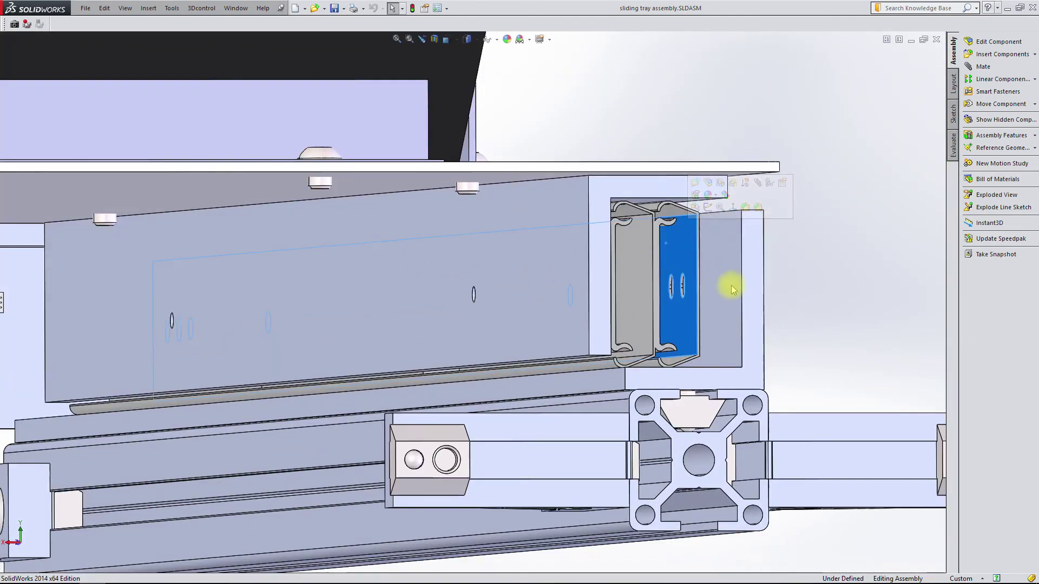
pyautogui.press('Escape')
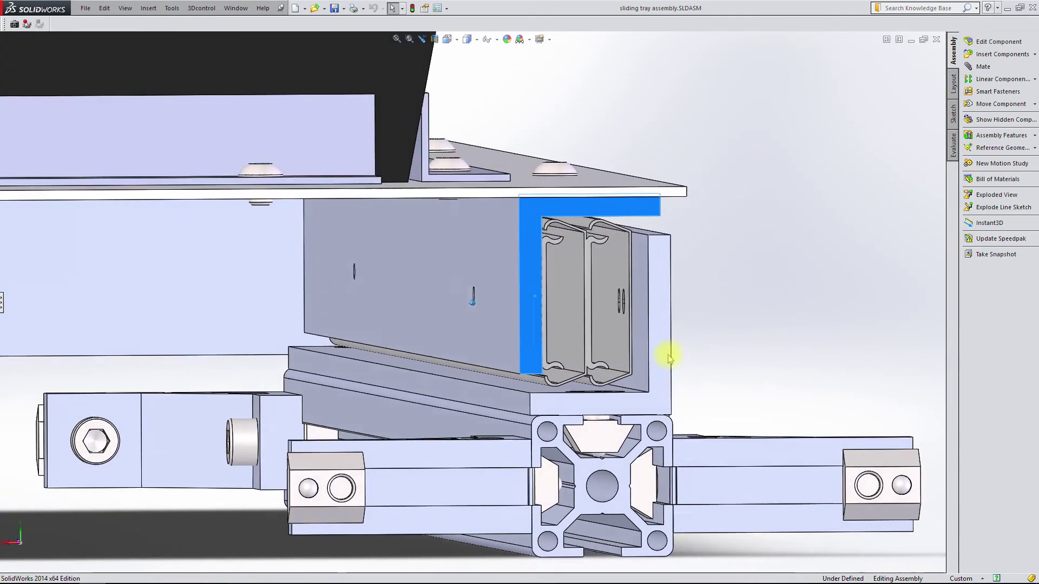
pyautogui.press('Escape')
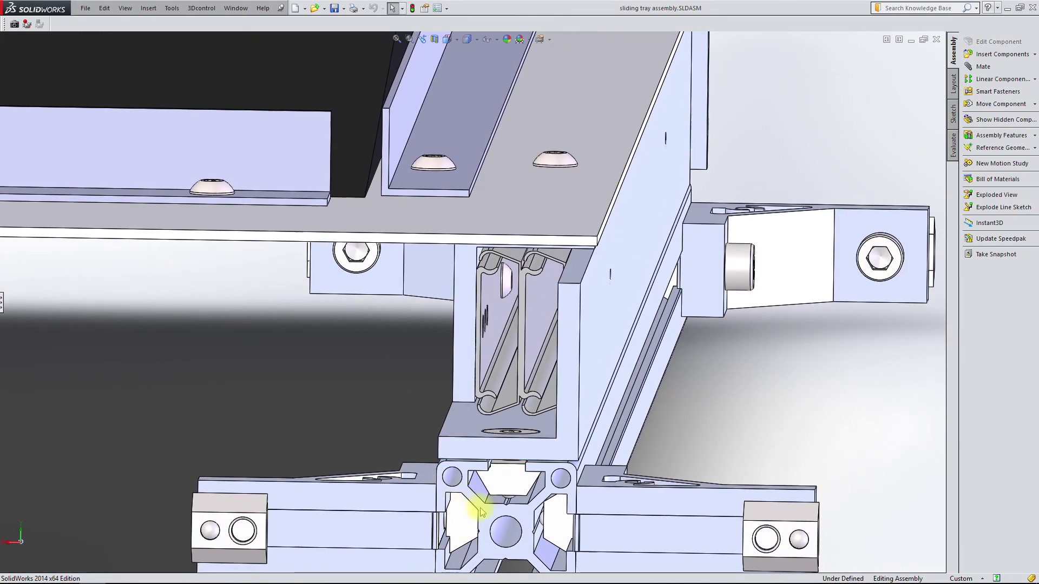
pyautogui.click(478, 509)
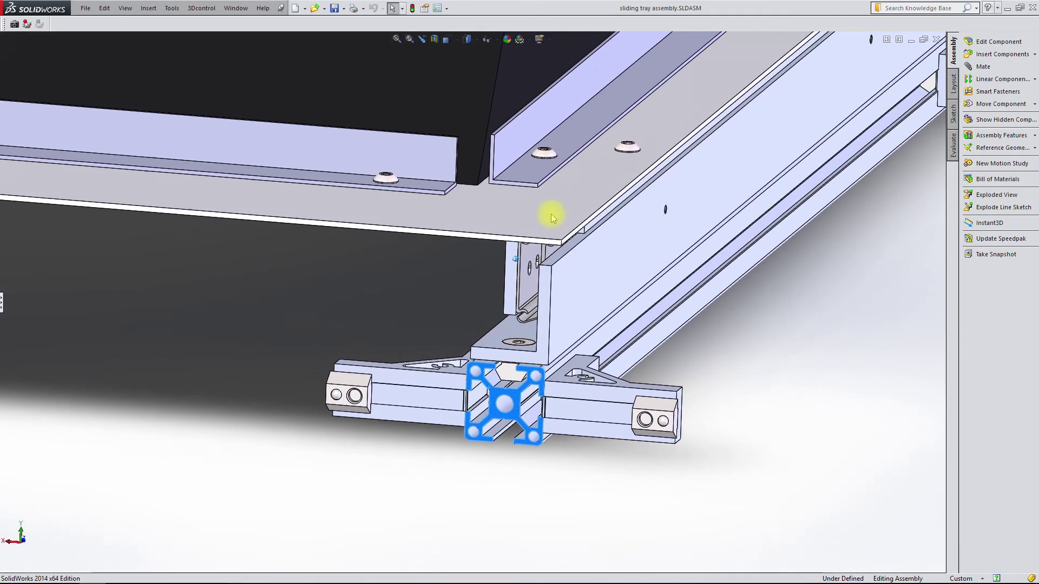
pyautogui.click(542, 253)
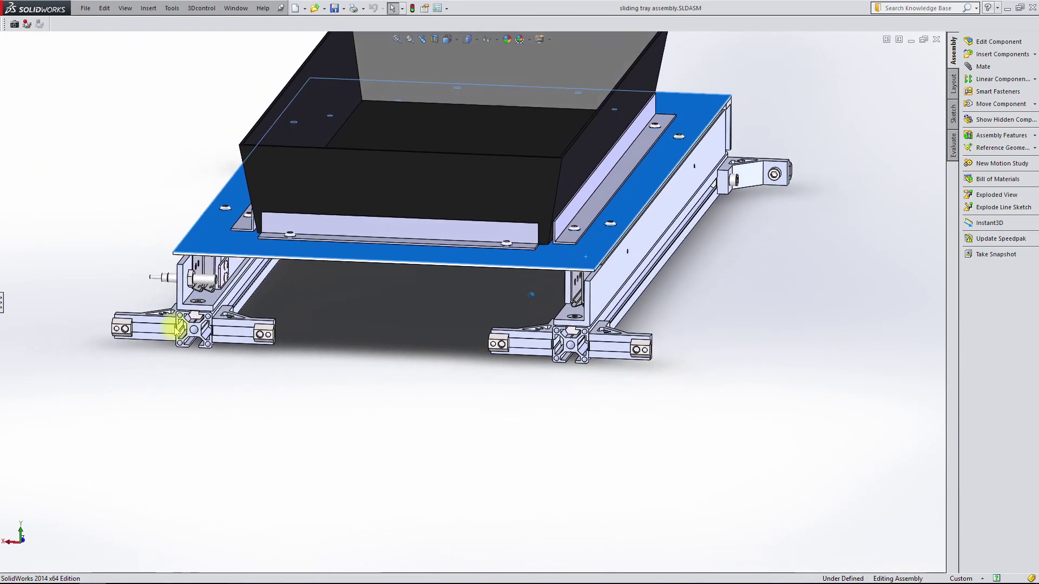
# Examine the cylindrical sensor and the small screwed plate facing it at the rear rail end
pyautogui.scroll(-6, 185, 283)
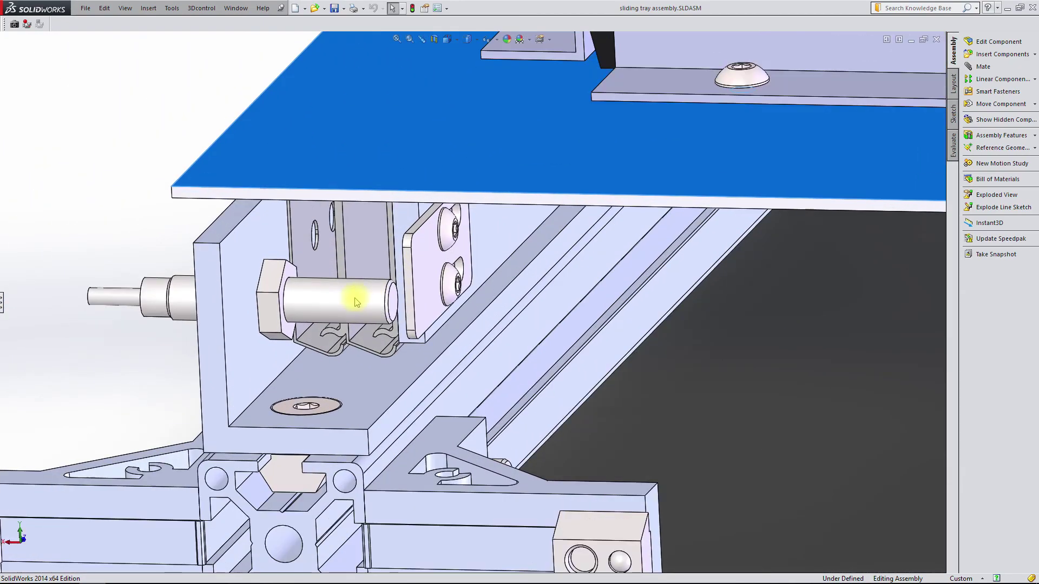
pyautogui.click(379, 308)
pyautogui.moveTo(428, 311); pyautogui.dragTo(411, 368)
pyautogui.hotkey('ctrl', '7')
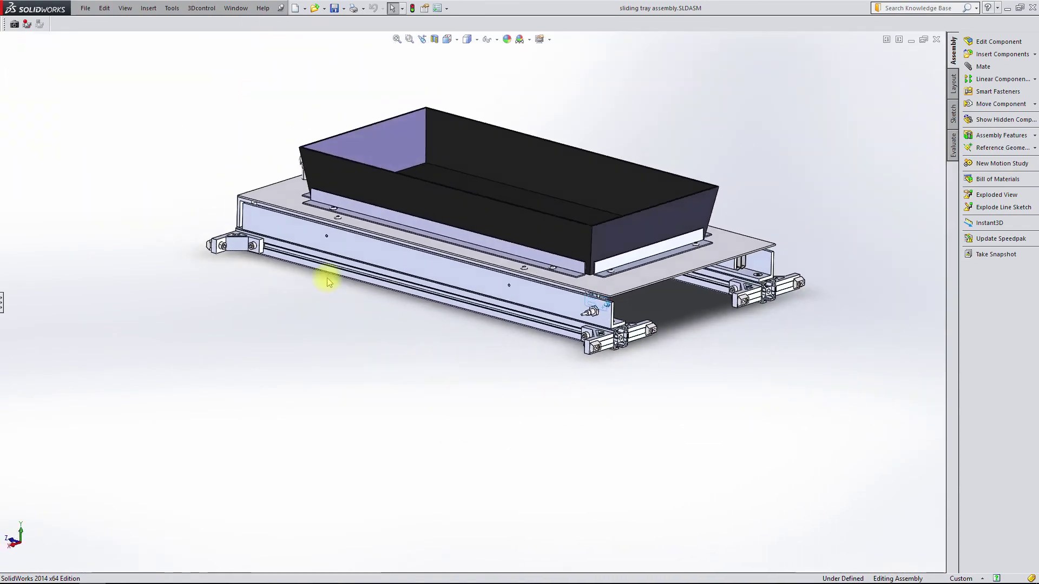
# View the handle end of the assembly and highlight the front face below the handle
pyautogui.moveTo(327, 282); pyautogui.dragTo(267, 339)
pyautogui.scroll(-5, 329, 329)
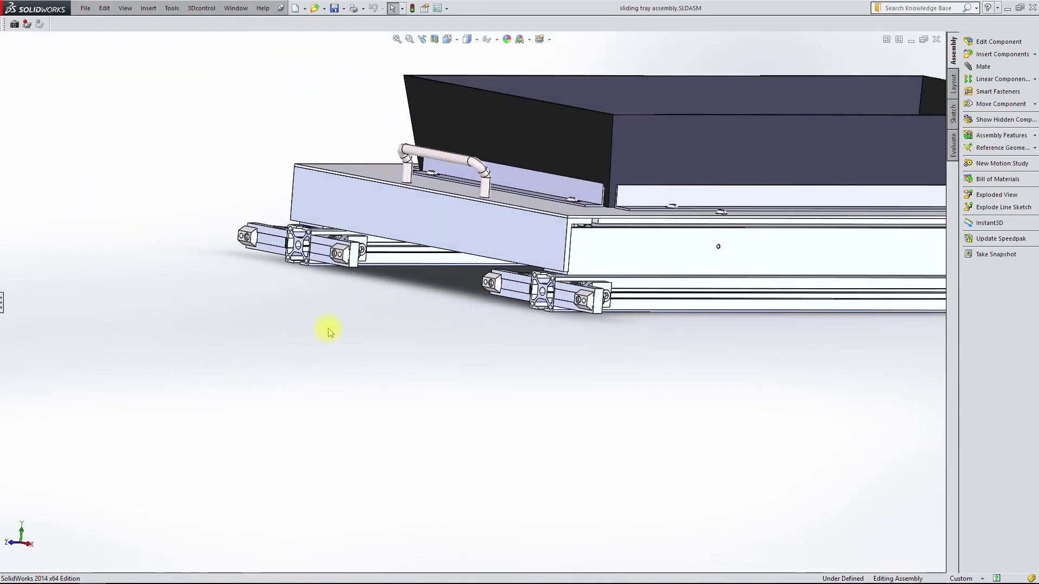
pyautogui.scroll(-3, 457, 333)
pyautogui.click(508, 390)
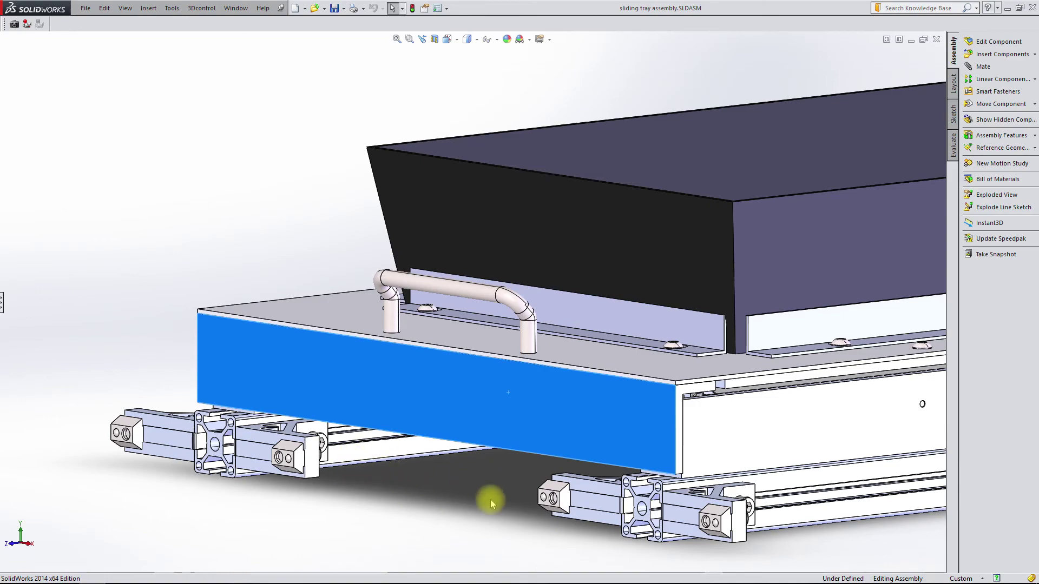
# Inspect the handle end from above, highlighting the top plate, the handle and the tray's front angle bracket
pyautogui.press('Down')
pyautogui.press('Down')
pyautogui.press('Down')
pyautogui.click(446, 521)
pyautogui.press('Down')
pyautogui.press('Down')
pyautogui.press('Down')
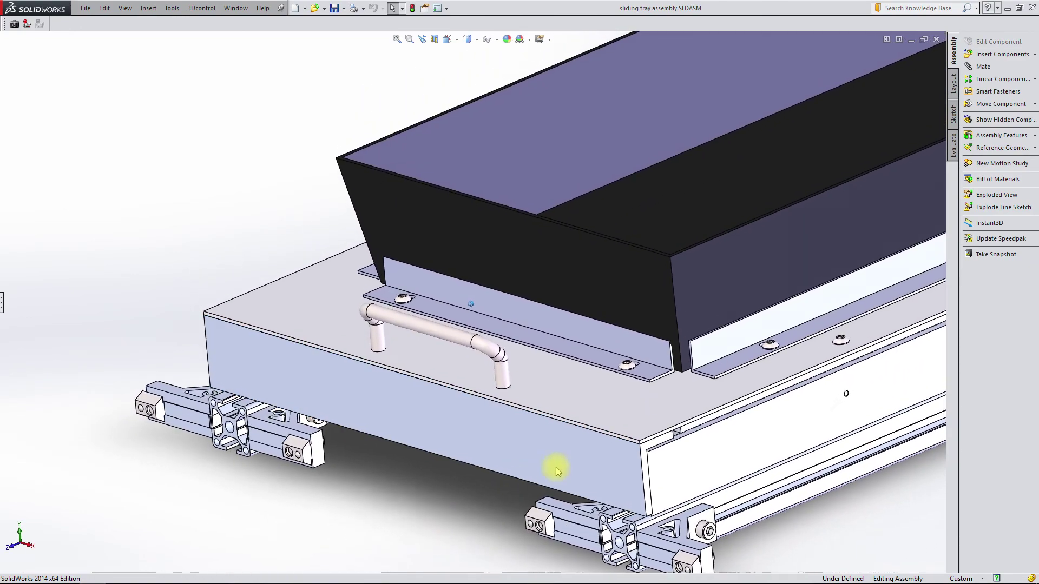
pyautogui.click(461, 443)
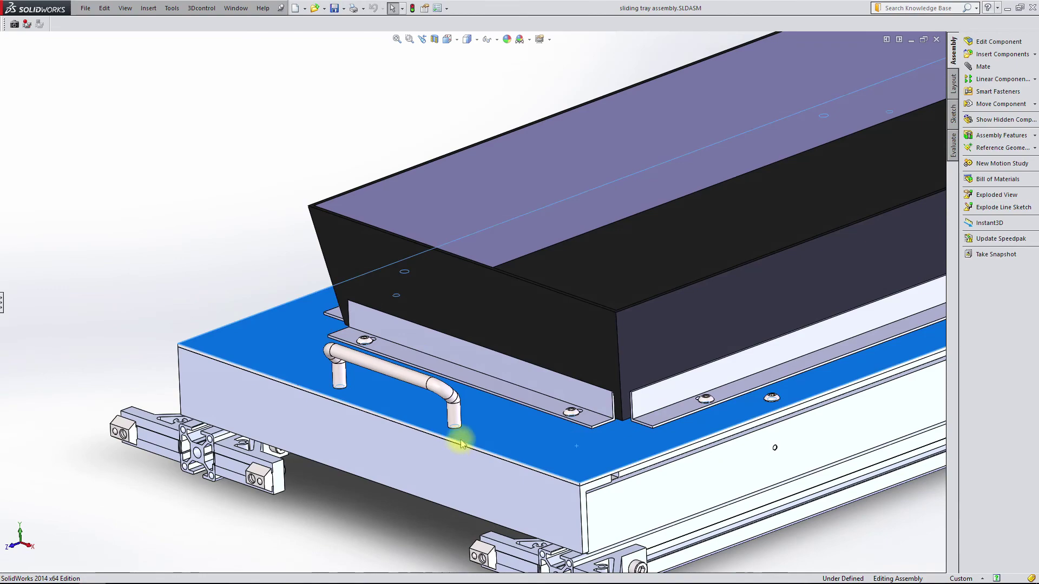
pyautogui.click(402, 379)
pyautogui.click(626, 394)
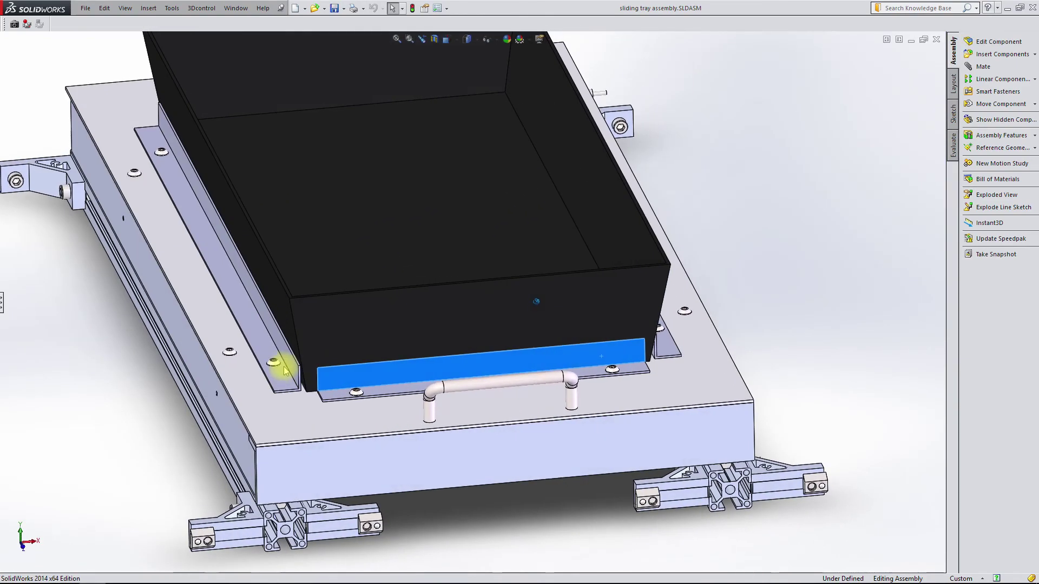
# Inspect how the tray is mounted, highlighting a side angle flange, the tray floor and a bracket screw
pyautogui.click(282, 382)
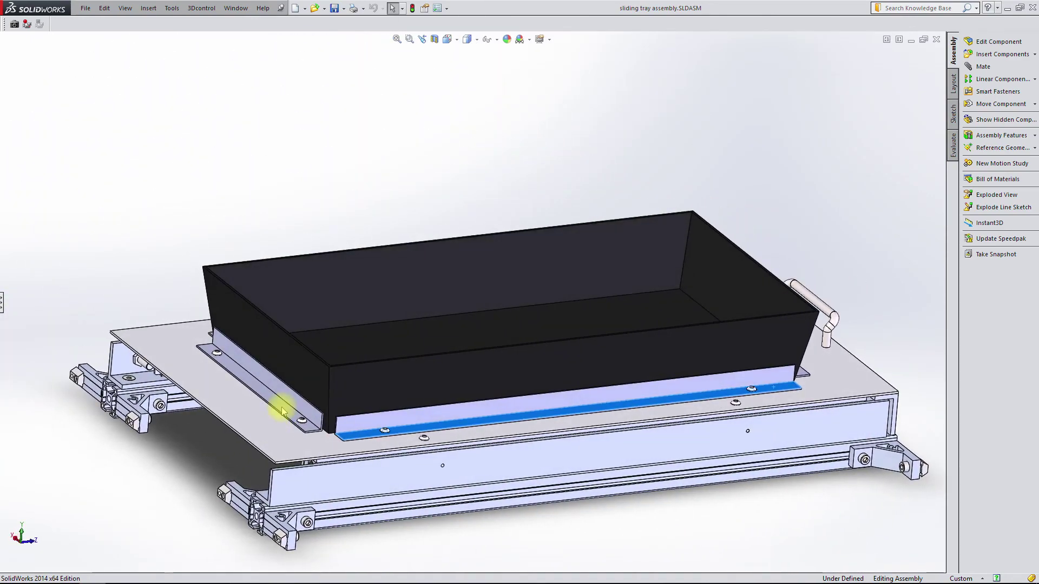
pyautogui.click(464, 329)
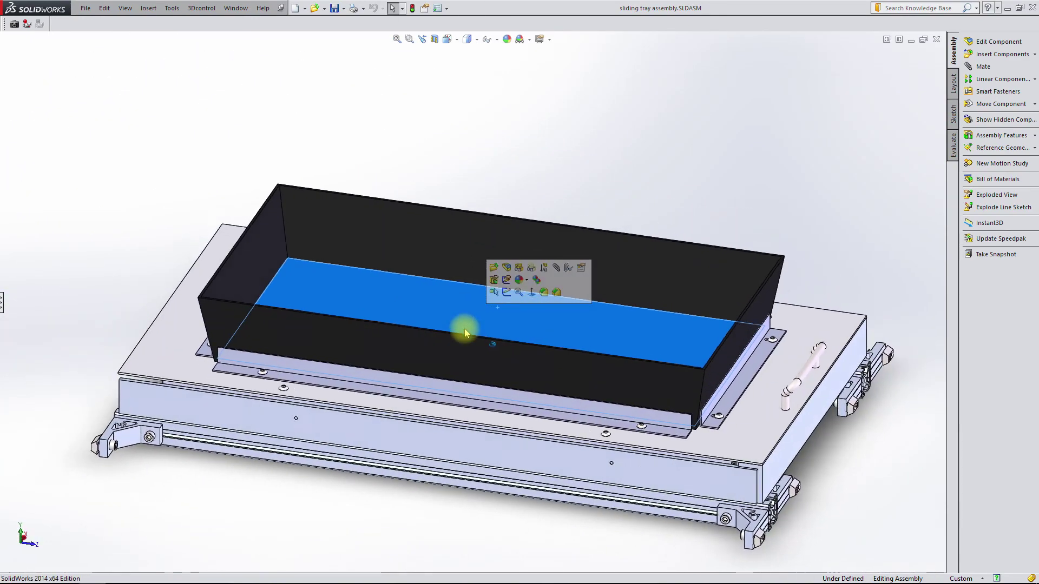
pyautogui.click(531, 292)
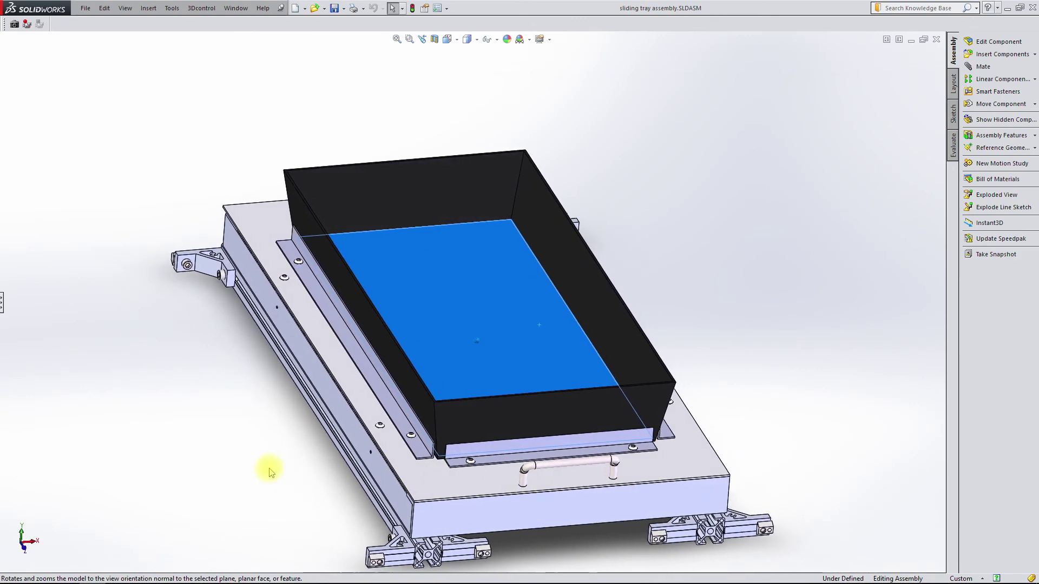
pyautogui.click(398, 465)
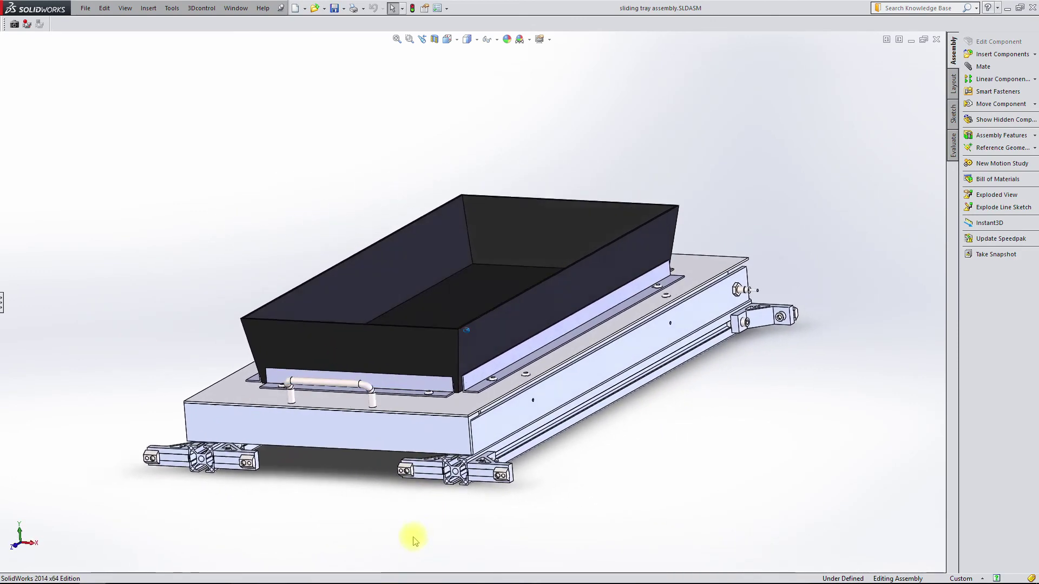
pyautogui.scroll(-5, 525, 397)
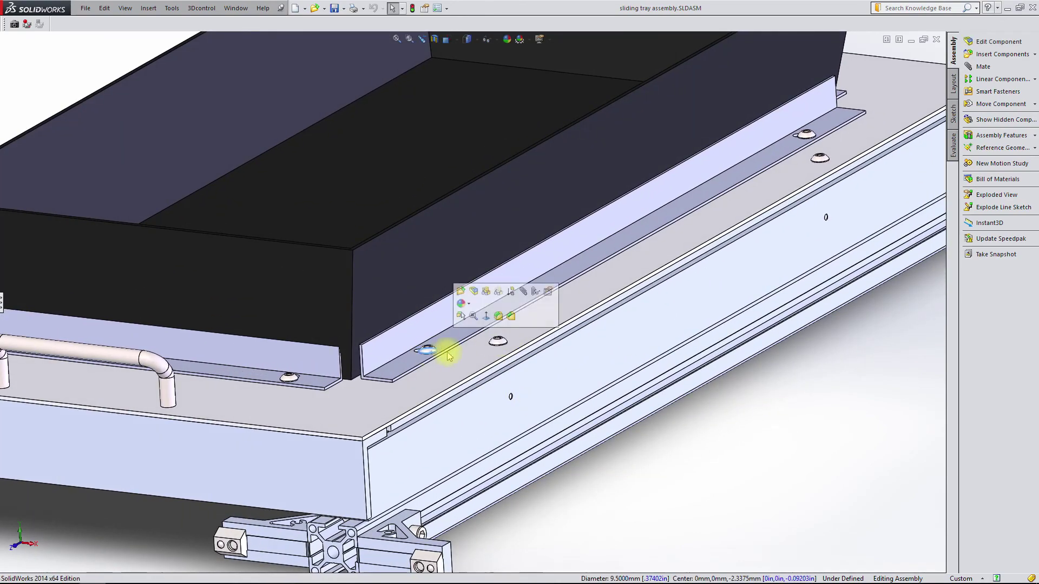
pyautogui.scroll(10, 448, 356)
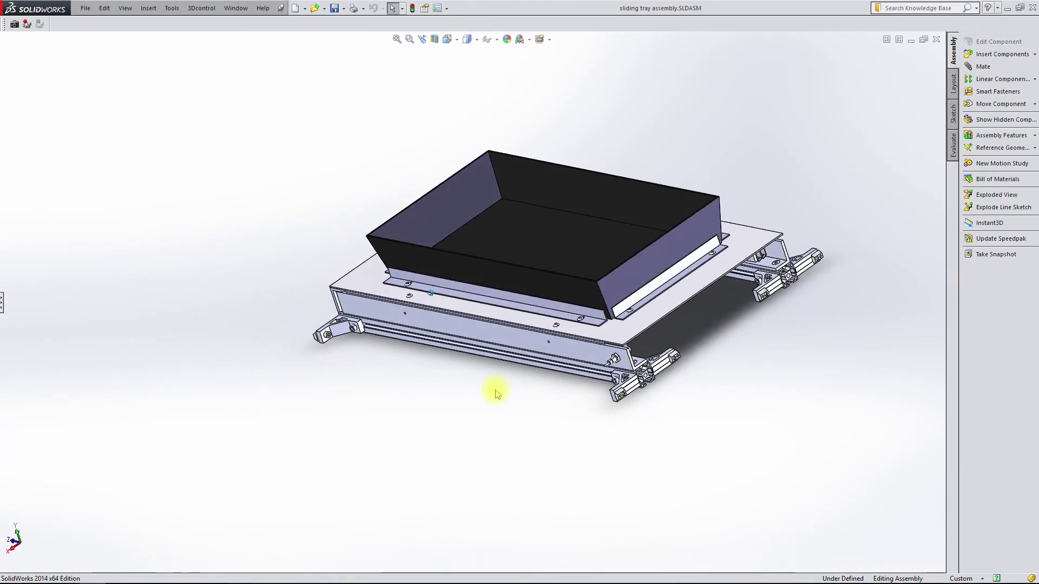
# Examine the outer side angle and the cylindrical sensor that passes through it at the rear corner
pyautogui.scroll(-5, 494, 344)
pyautogui.click(477, 359)
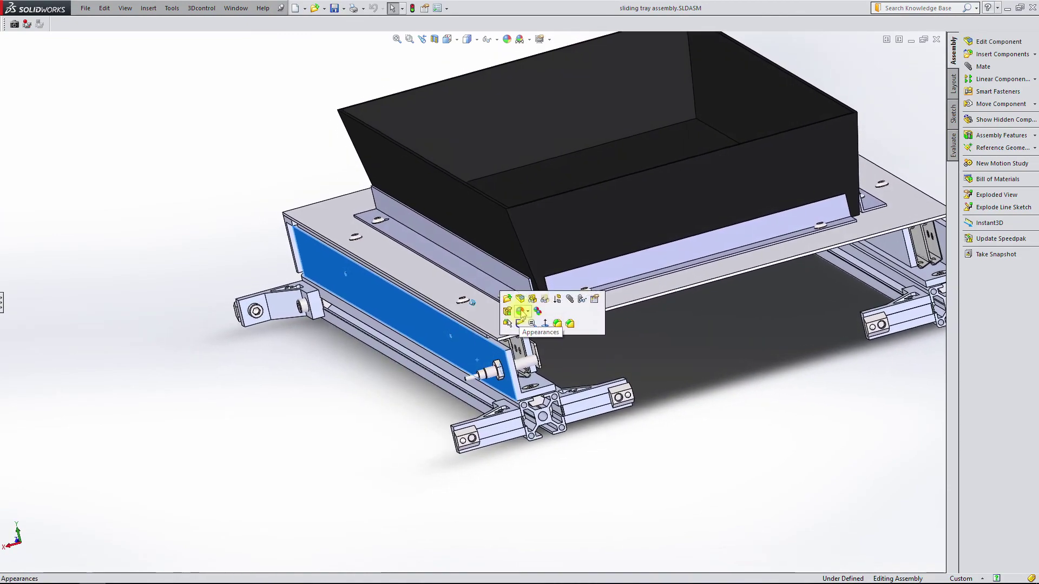
pyautogui.moveTo(475, 274); pyautogui.dragTo(478, 491)
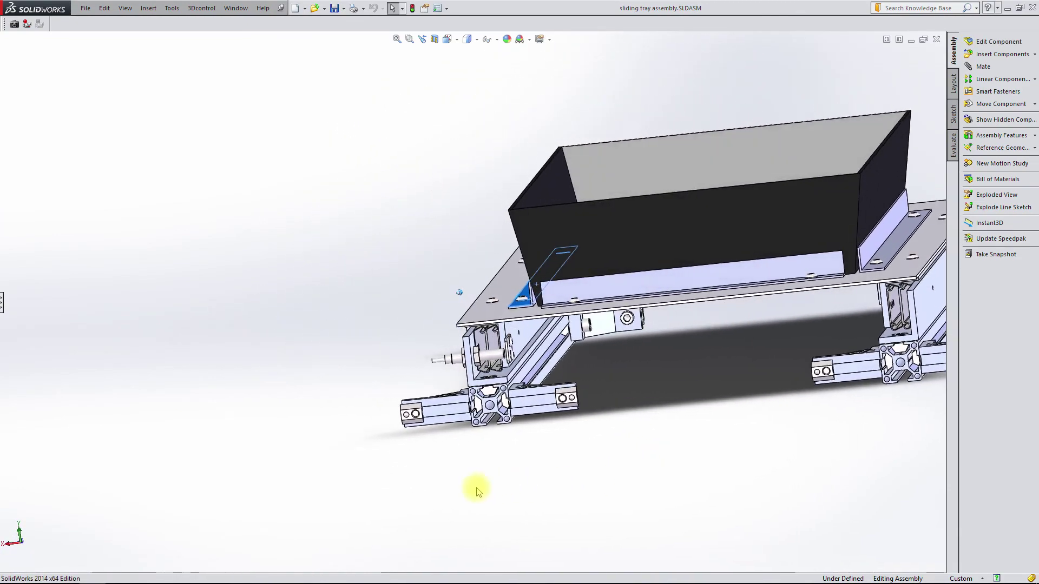
pyautogui.scroll(-6, 471, 424)
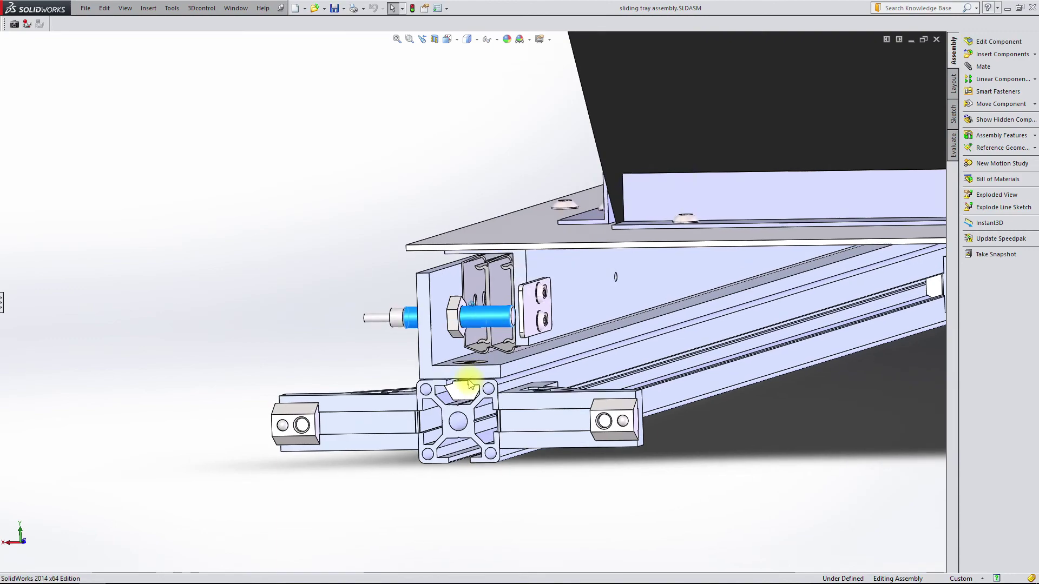
pyautogui.scroll(6, 469, 384)
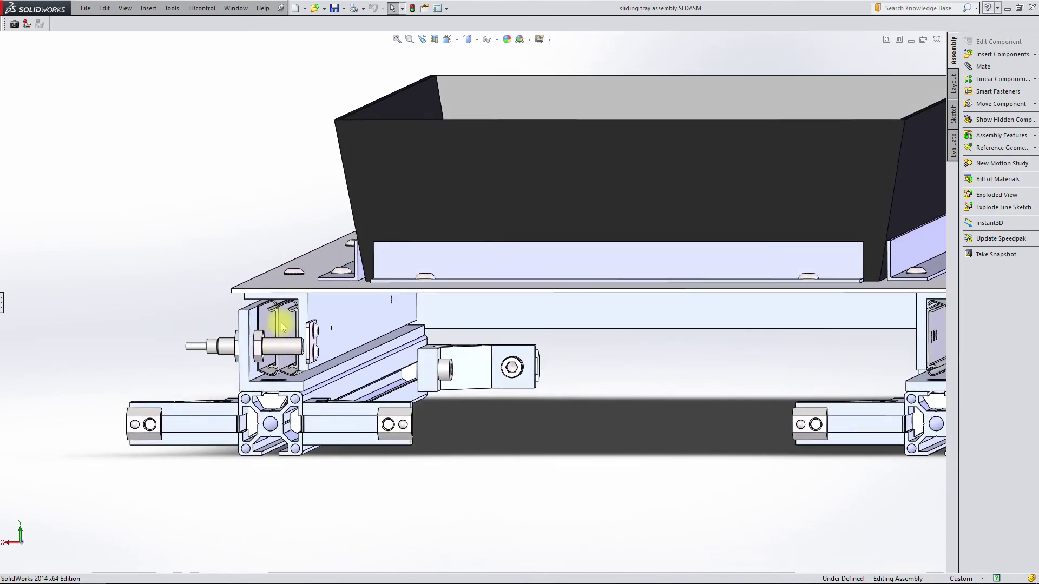
# Box-select the lower extrusion frame with its feet and examine it from the back beneath the sliding plate
pyautogui.moveTo(282, 327); pyautogui.dragTo(108, 496)
pyautogui.hotkey('ctrl', 'shift', 'z')
pyautogui.hotkey('ctrl', 'shift', 'z')
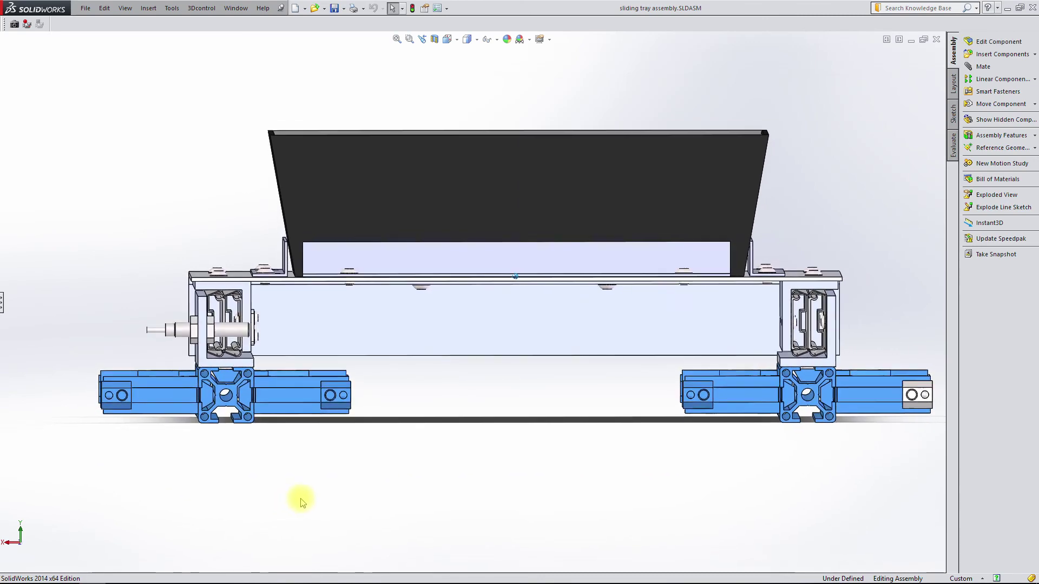
pyautogui.hotkey('ctrl', 'shift', 'z')
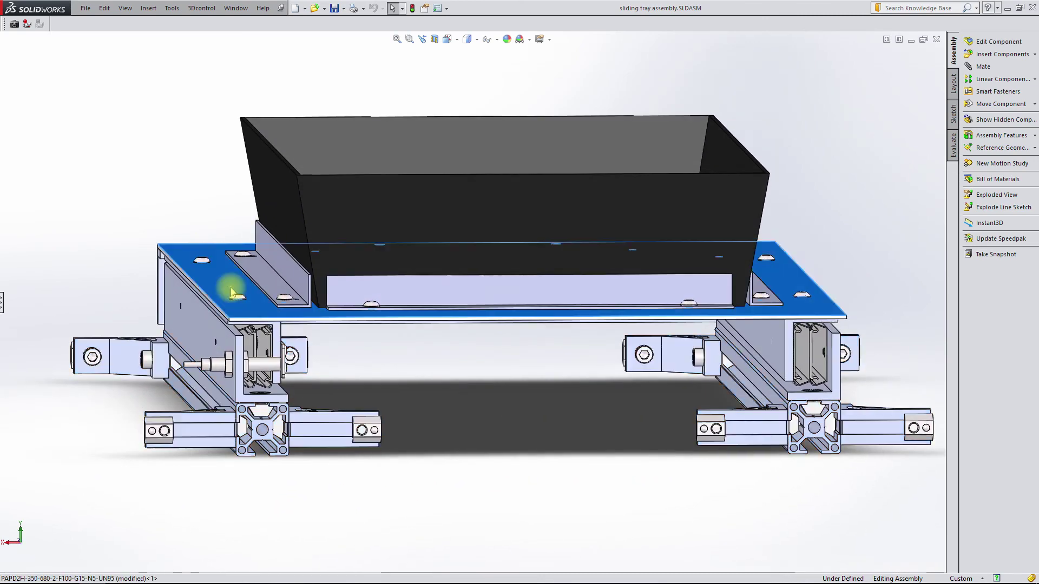